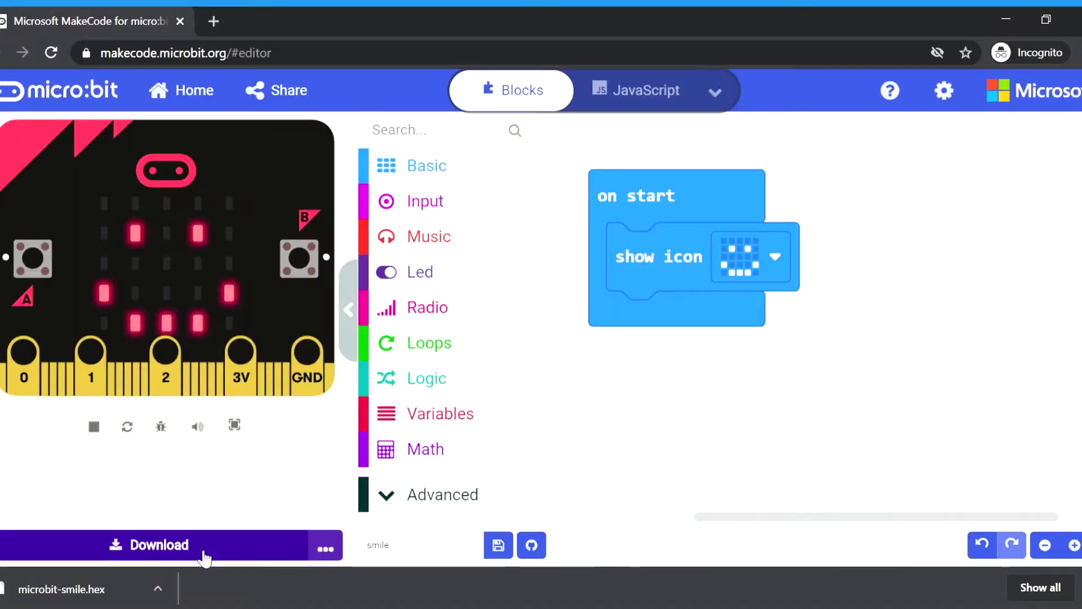
Download microbit-smile.hex again and dismiss the download instructions
left_click(203, 555)
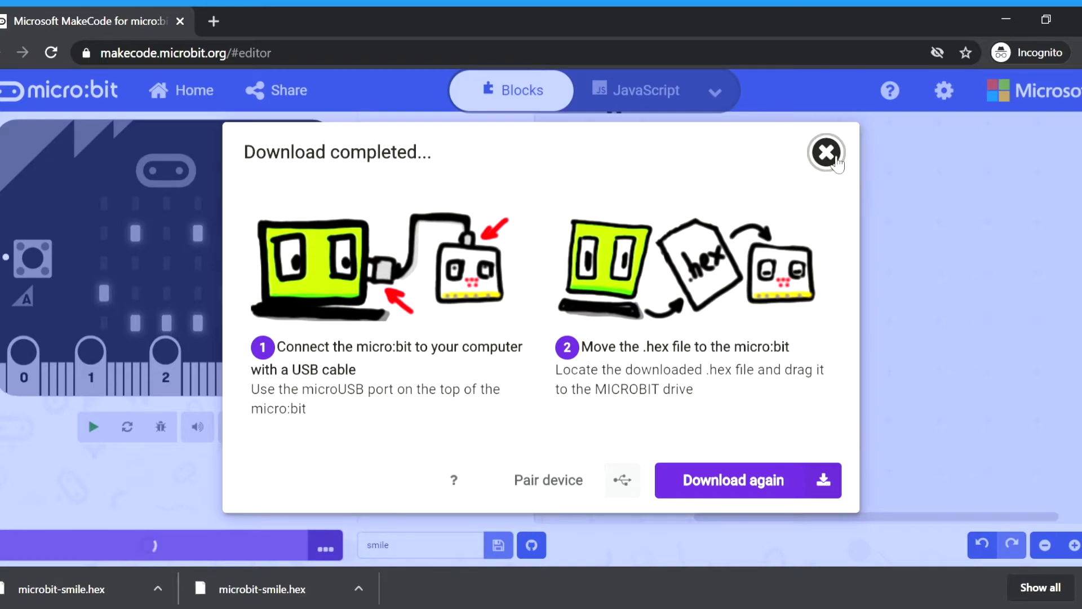
left_click(827, 152)
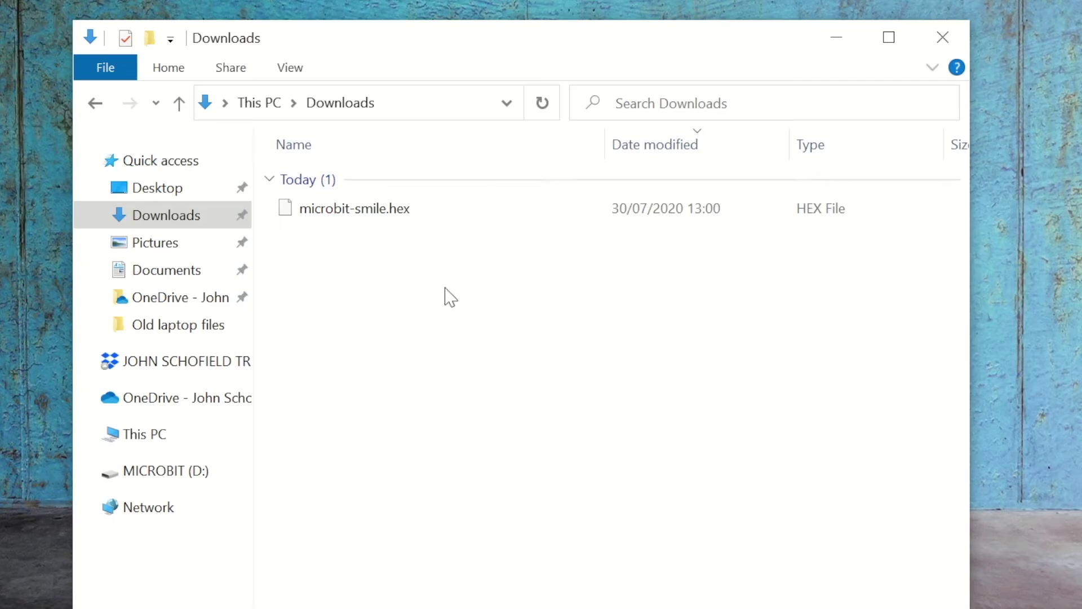
Drag microbit-smile.hex from Downloads onto the MICROBIT (D:) drive
left_click(398, 216)
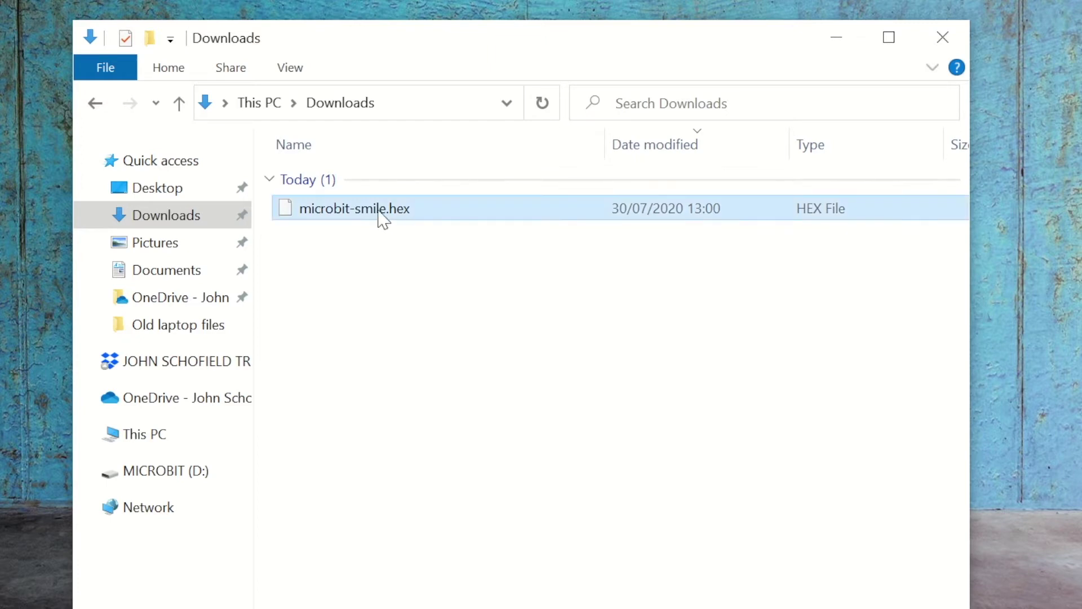
mouse_move(385, 221)
left_mouse_down()
mouse_move(238, 437)
mouse_move(191, 484)
left_mouse_up()
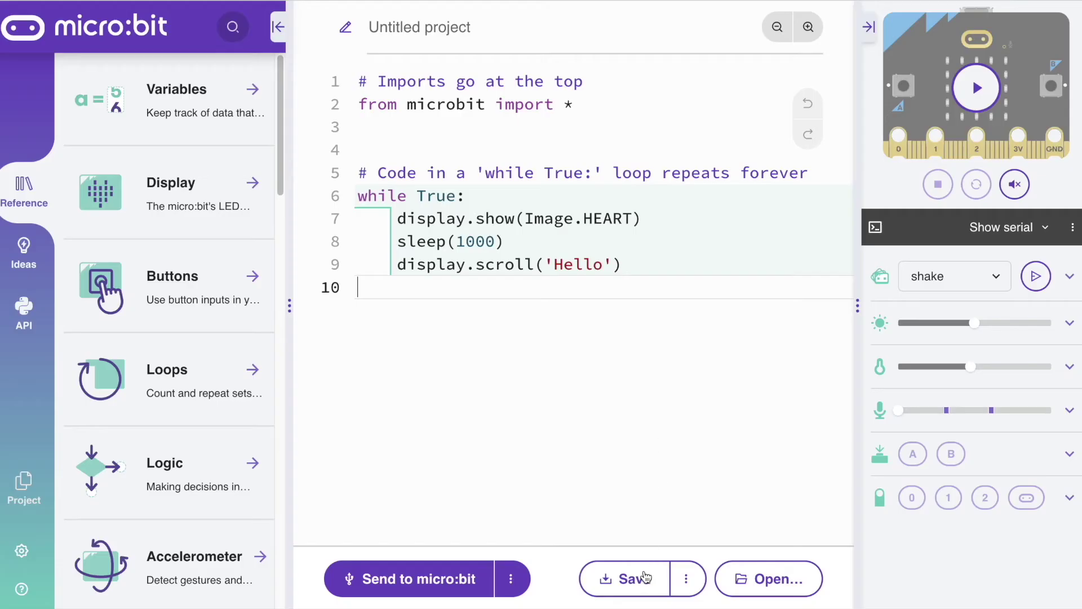
Save the Python project as 'my project' to Downloads as a hex file
left_click(647, 585)
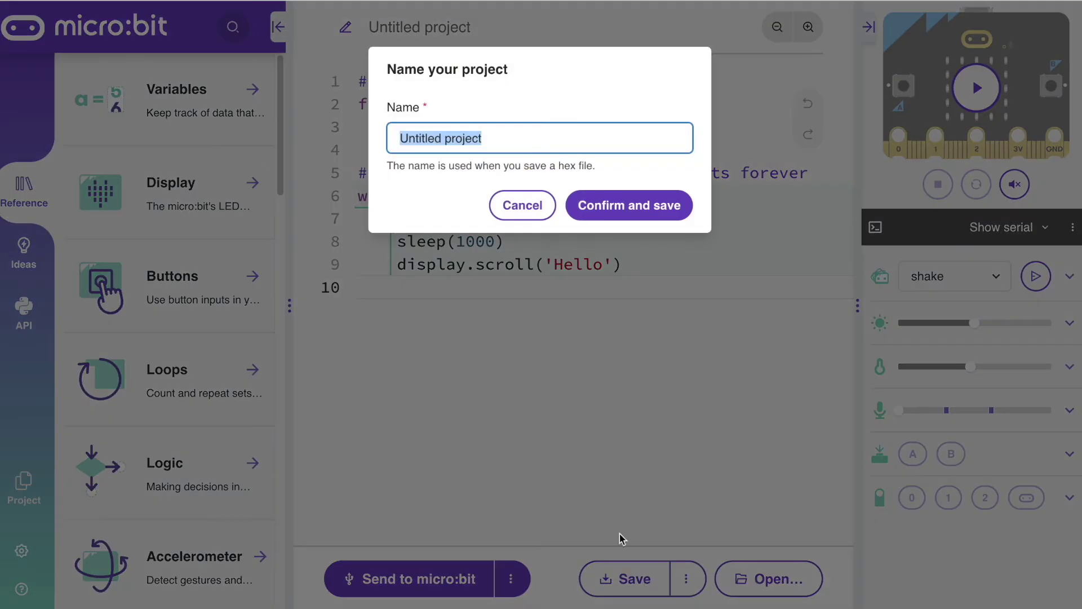
type("my")
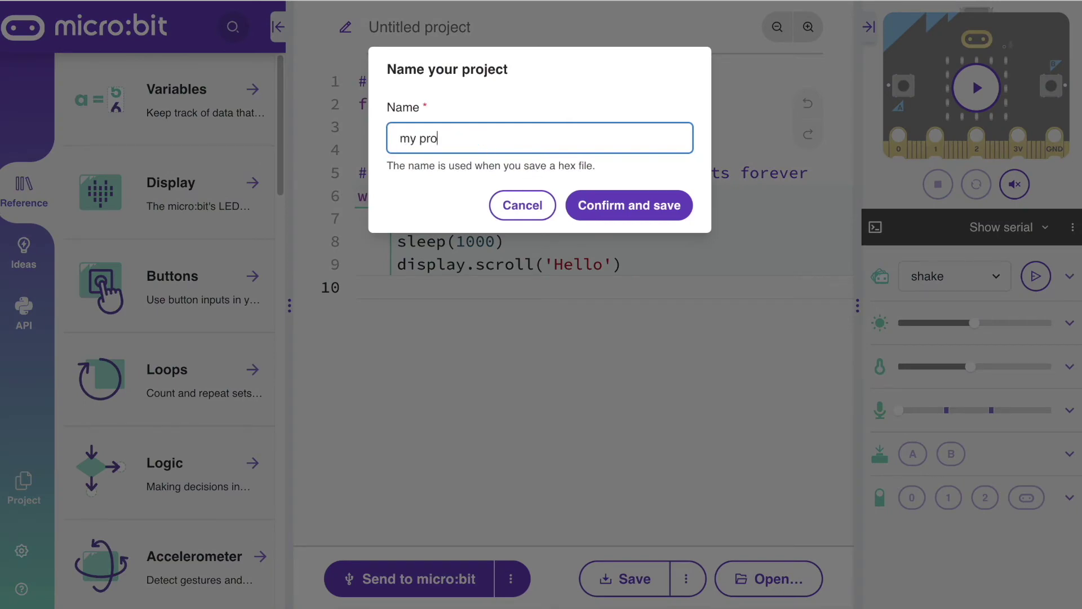
left_click(630, 205)
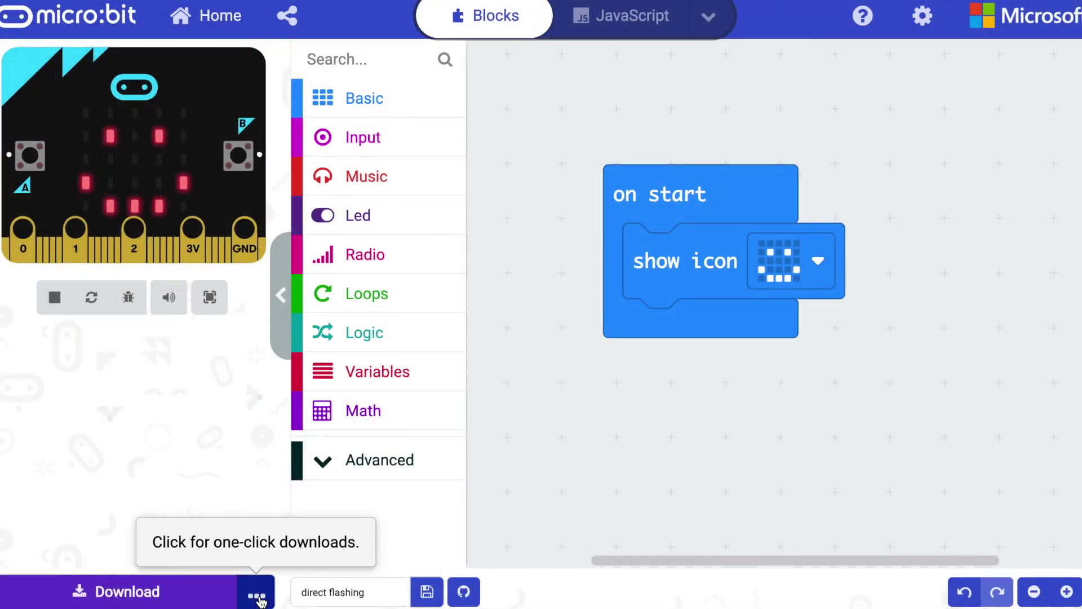
Pair the BBC micro:bit CMSIS-DAP device for one-click downloads
left_click(257, 597)
left_click(326, 517)
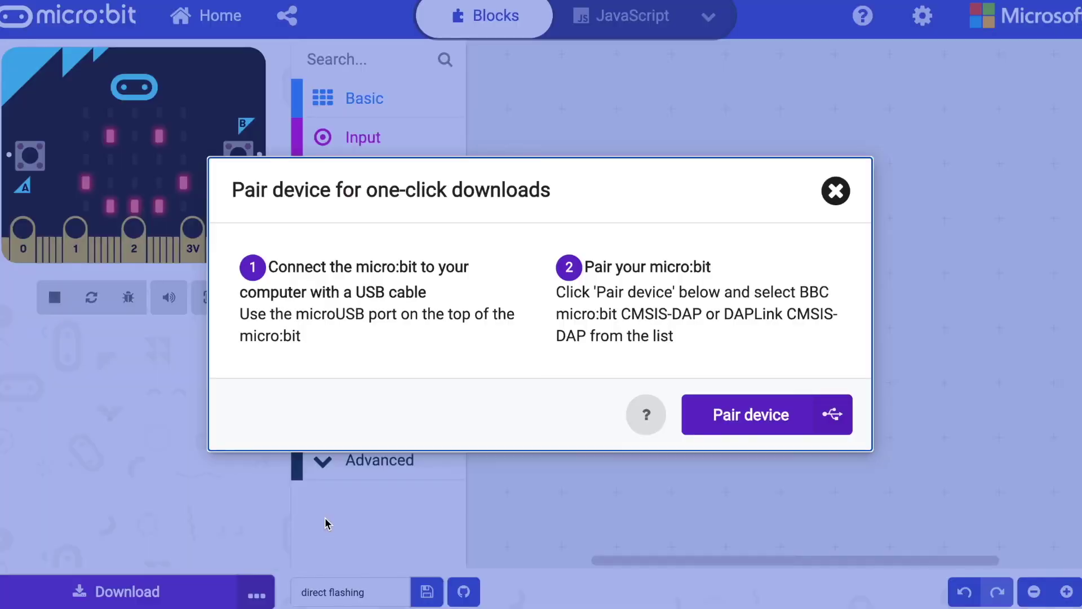
left_click(751, 475)
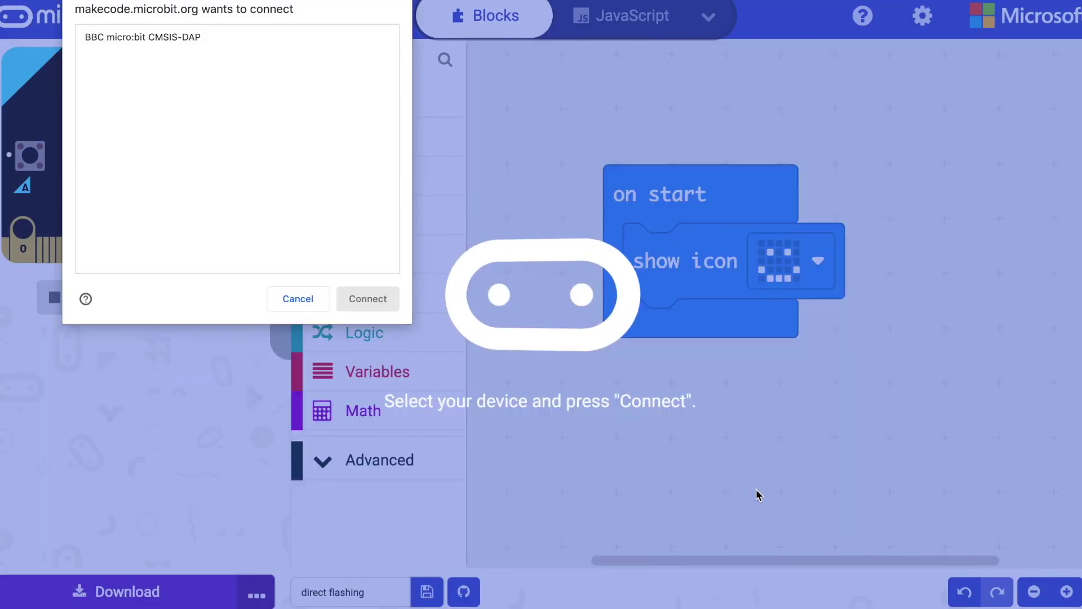
left_click(160, 37)
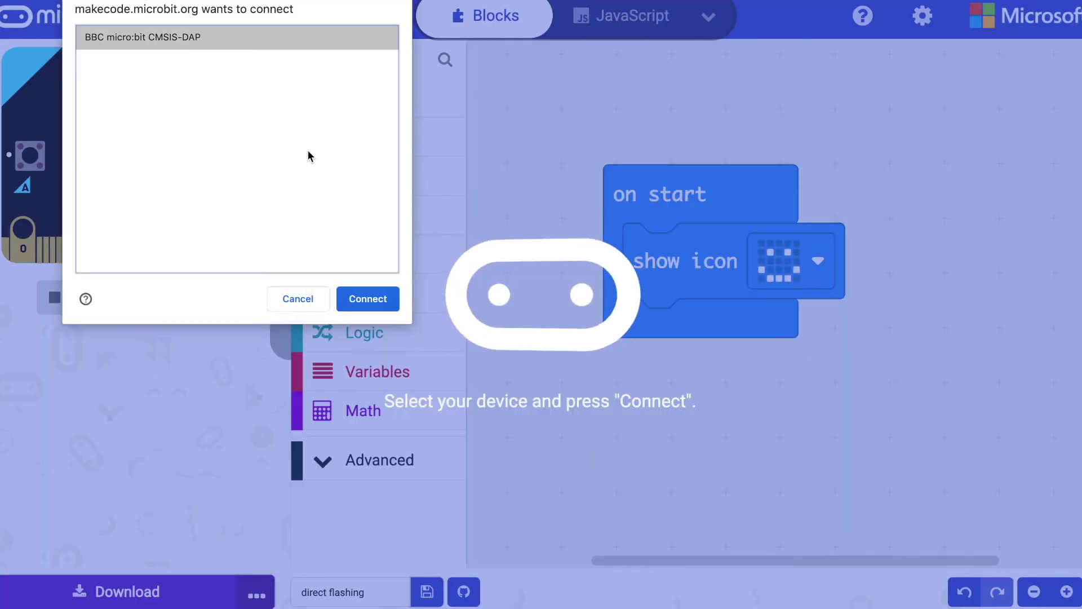